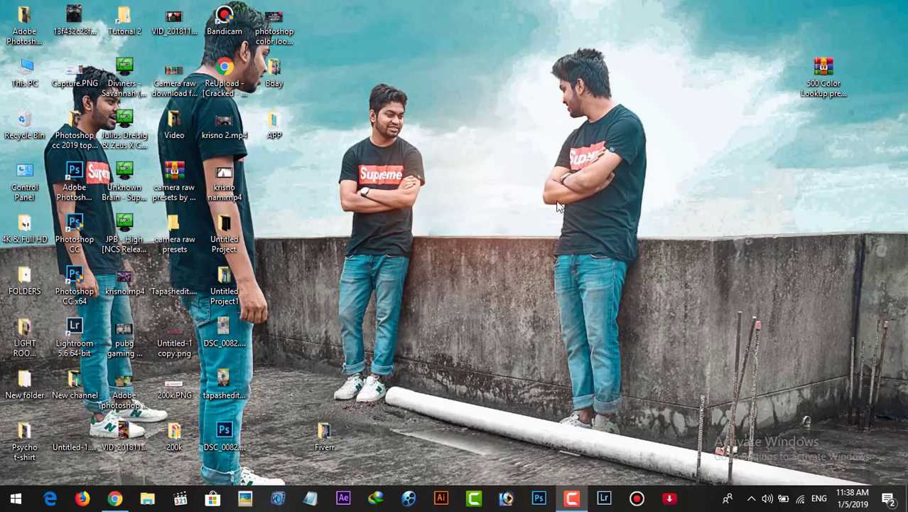
Bring Chrome forward and load photoshopcctutorial.com from the address bar.
click(115, 498)
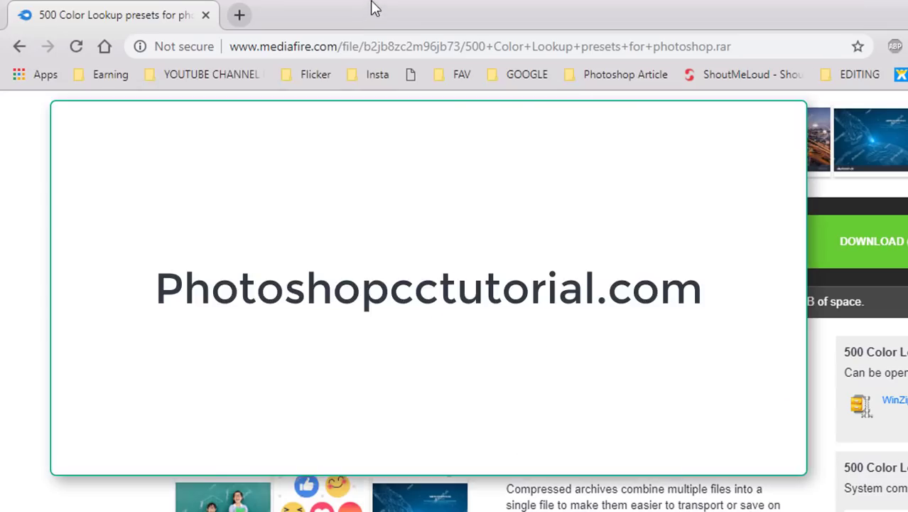
click(385, 43)
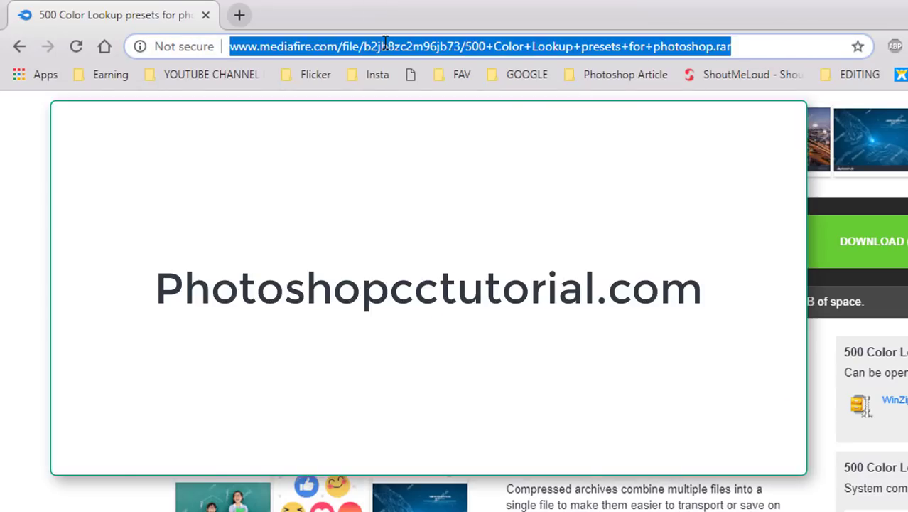
text(phot)
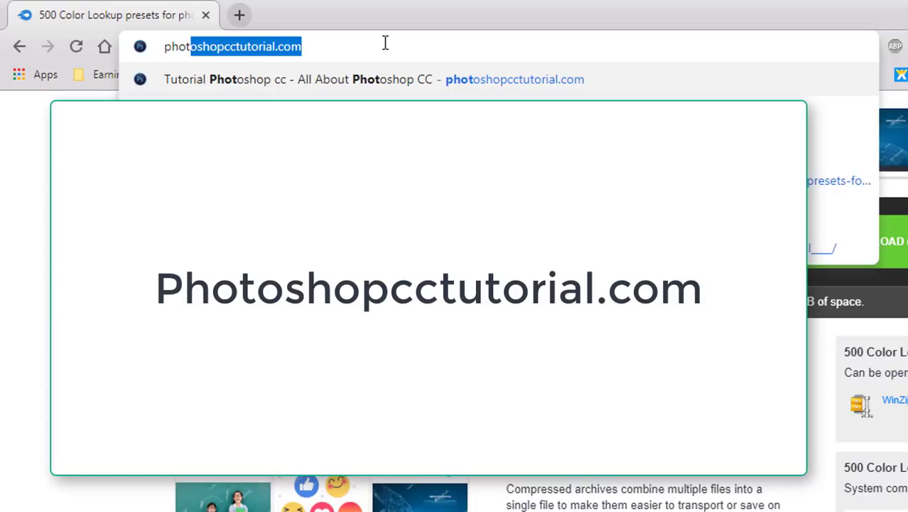
text(oshop)
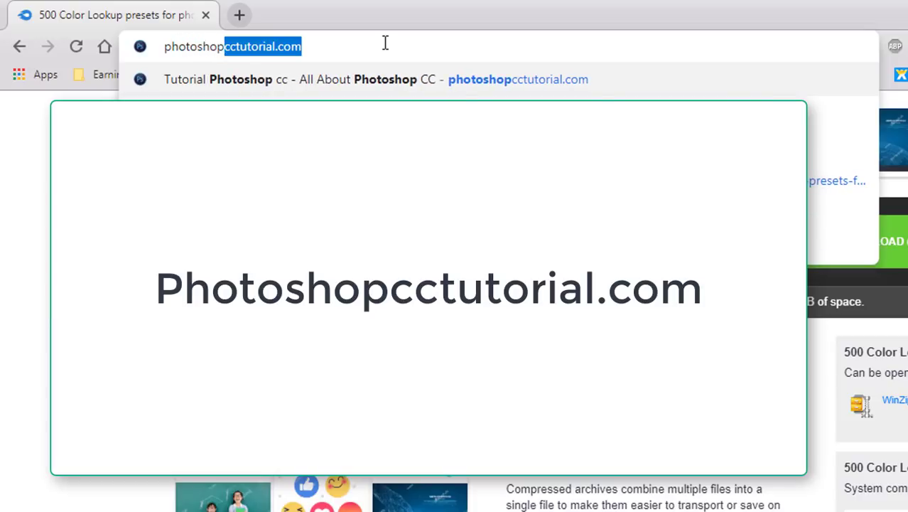
text(cct)
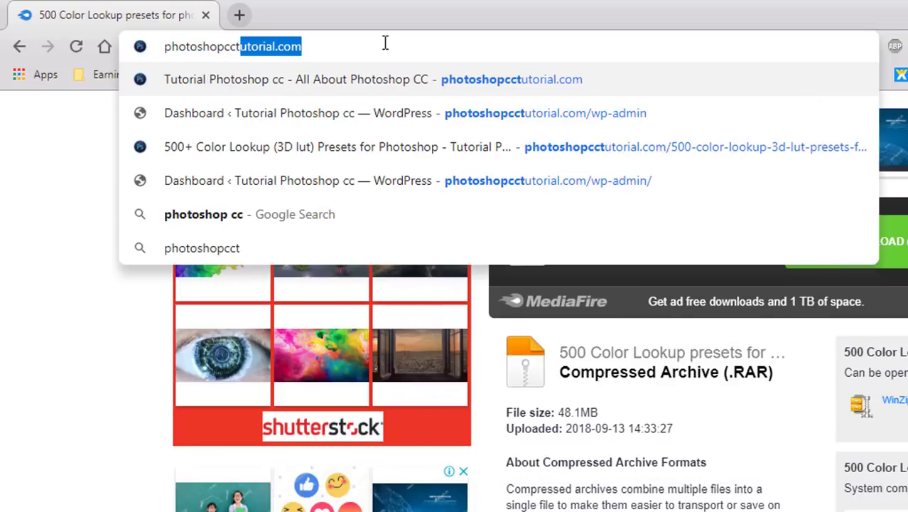
text(utorial)
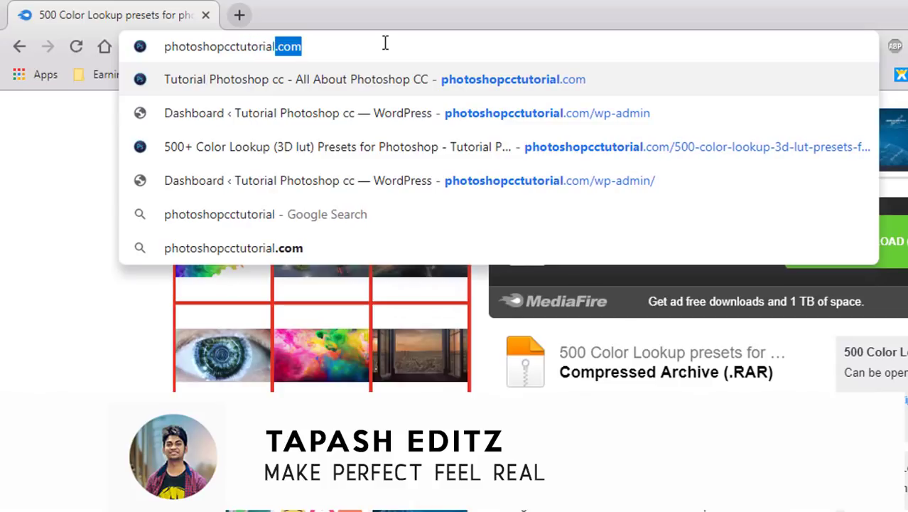
text(.c)
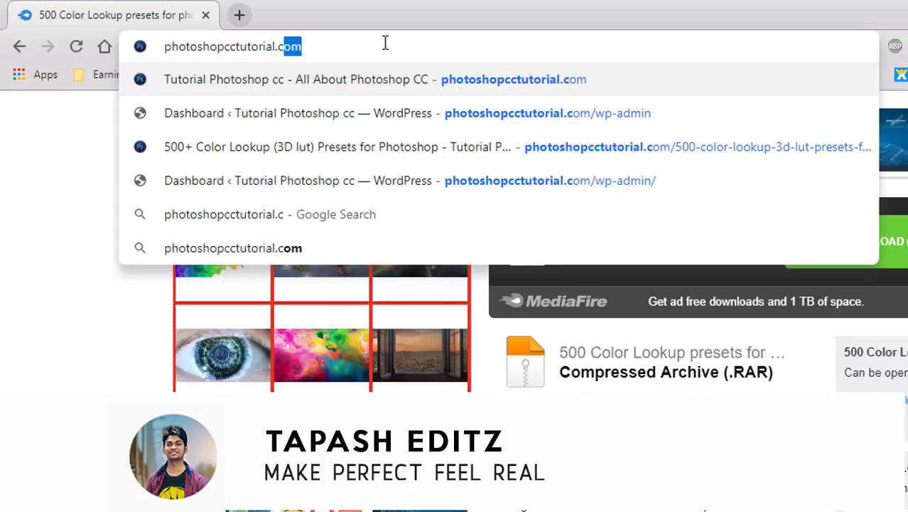
text(om)
key(Return)
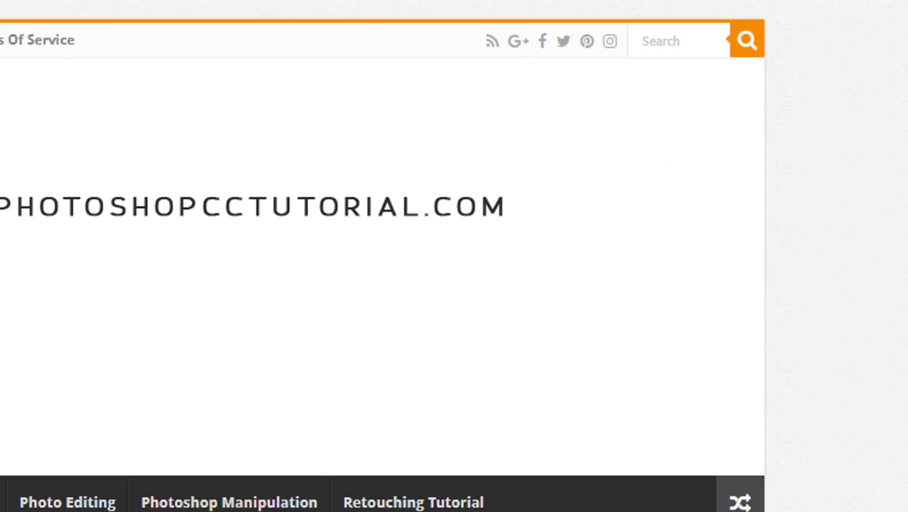
Open the 500+ Color Lookup presets article from the Photoshop Tips & Tricks category.
scroll(673, 125, down, 5)
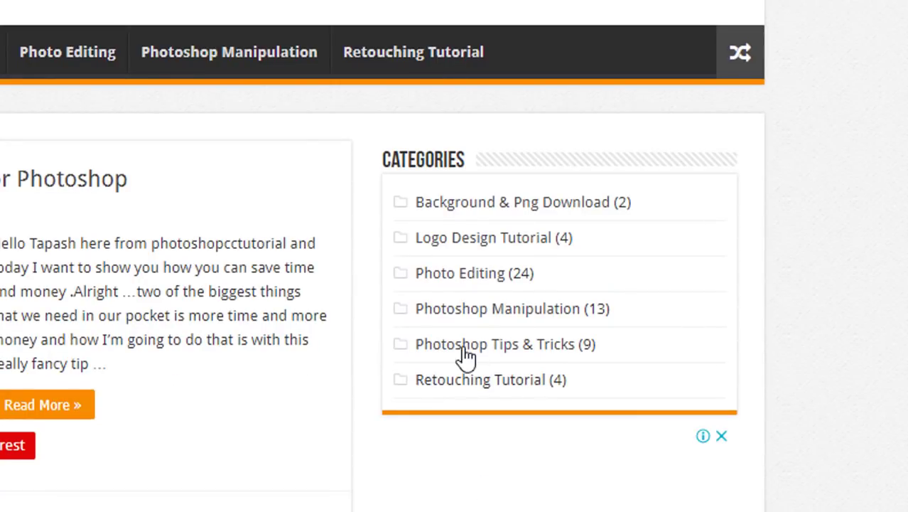
click(529, 356)
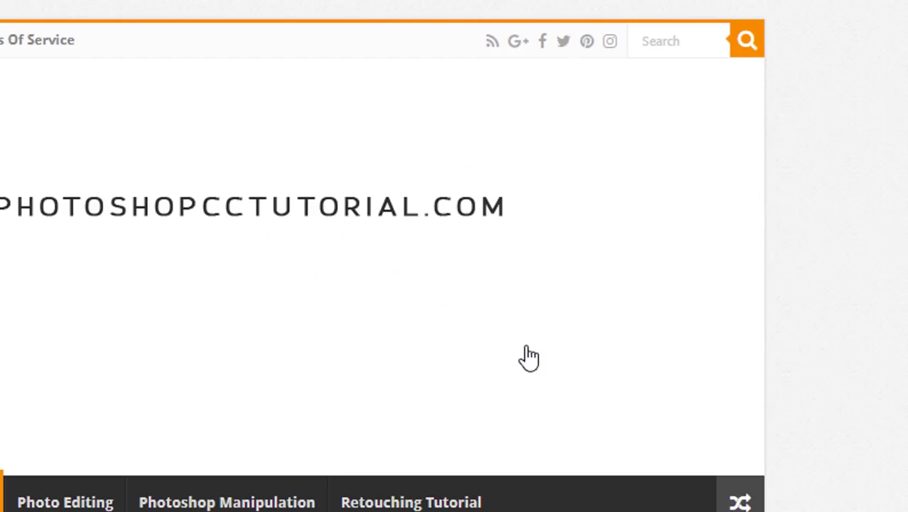
scroll(533, 234, down, 2)
click(370, 295)
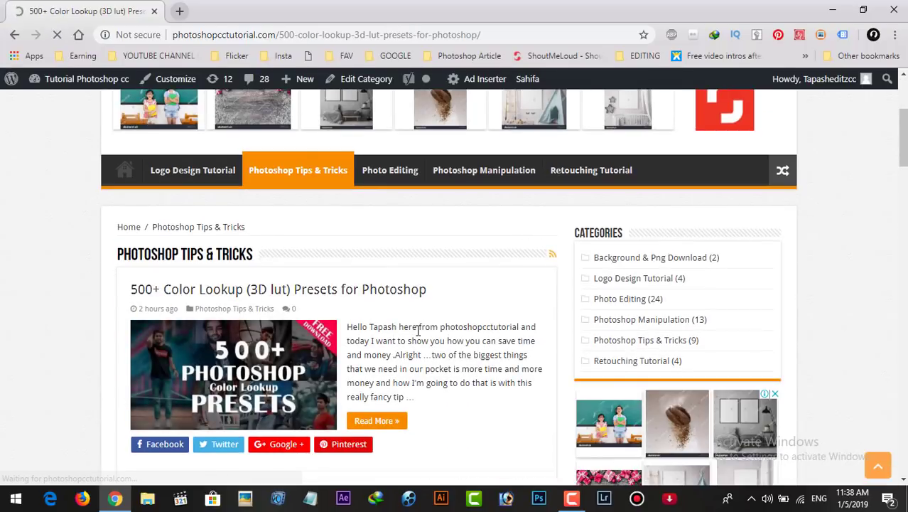
Scroll through the article and follow its download link to MediaFire.
scroll(418, 328, down, 4)
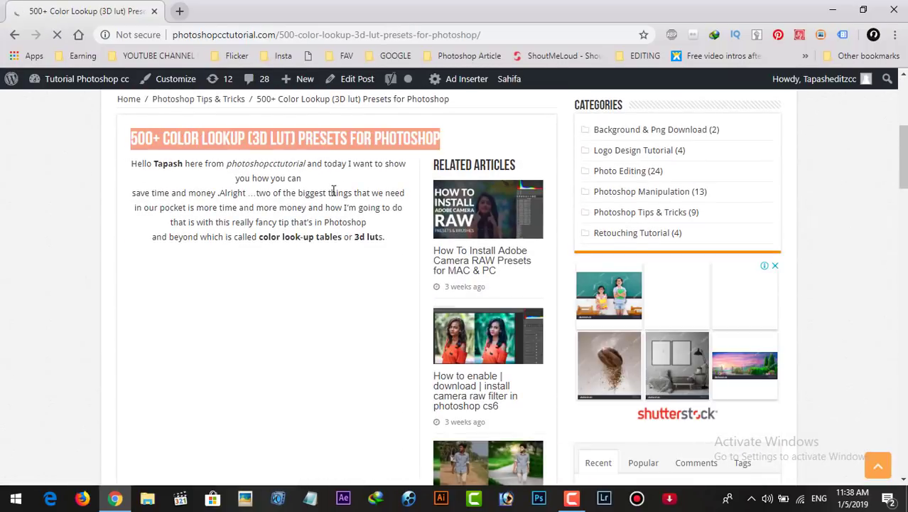
drag(128, 140, 351, 221)
scroll(343, 259, down, 10)
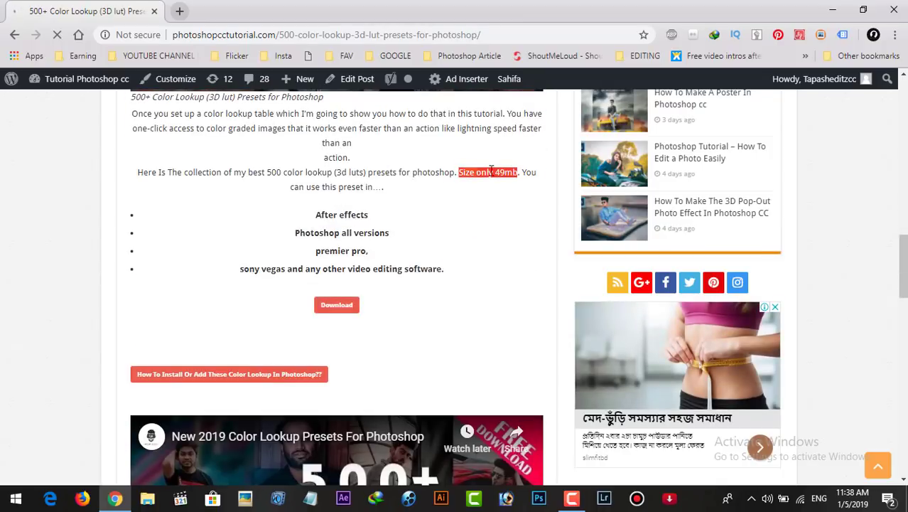
click(340, 305)
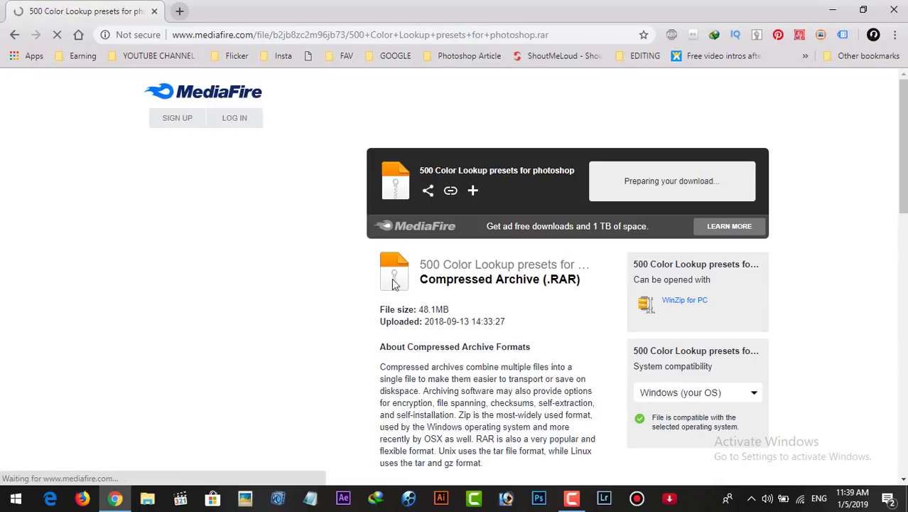
Download the presets archive through MediaFire and IDM, then select it on the refreshed desktop.
click(677, 182)
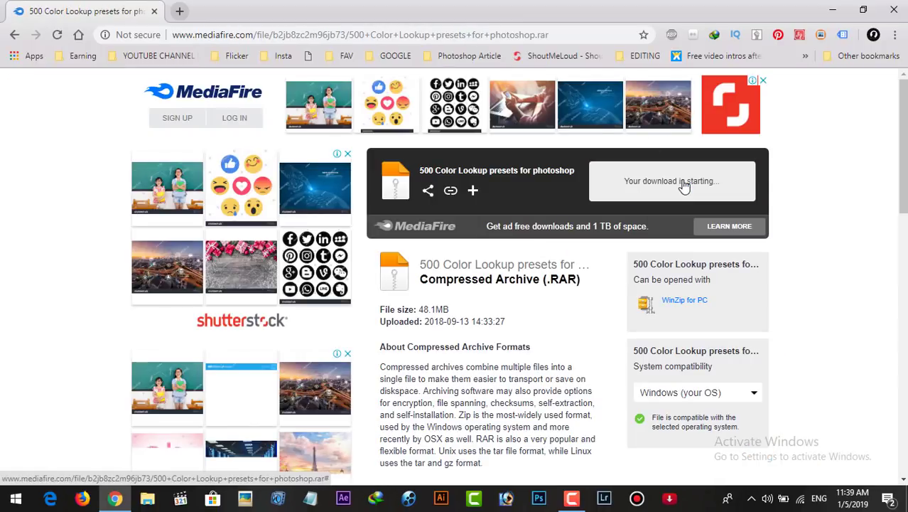
click(450, 307)
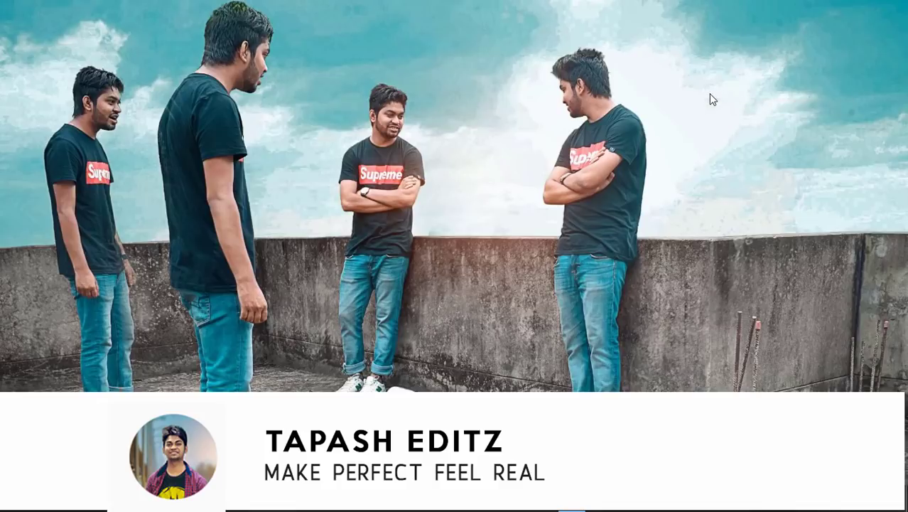
right_click(708, 93)
click(739, 133)
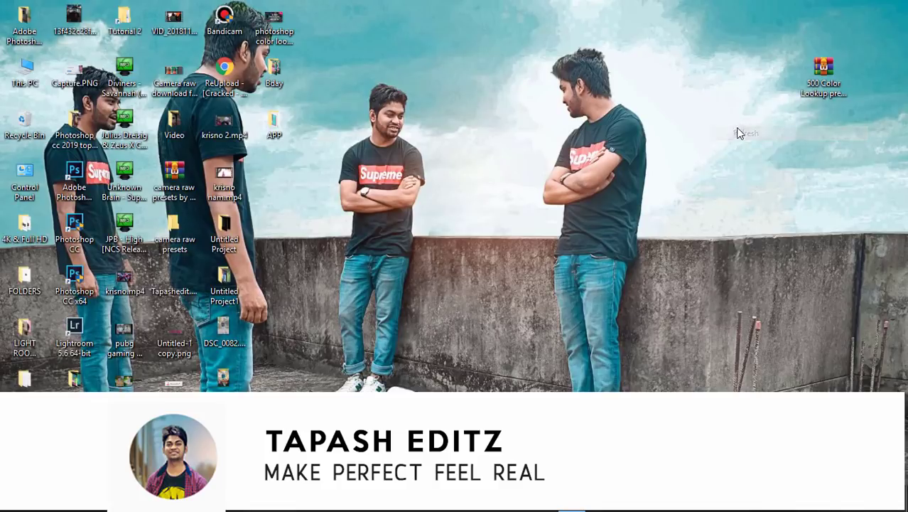
click(818, 73)
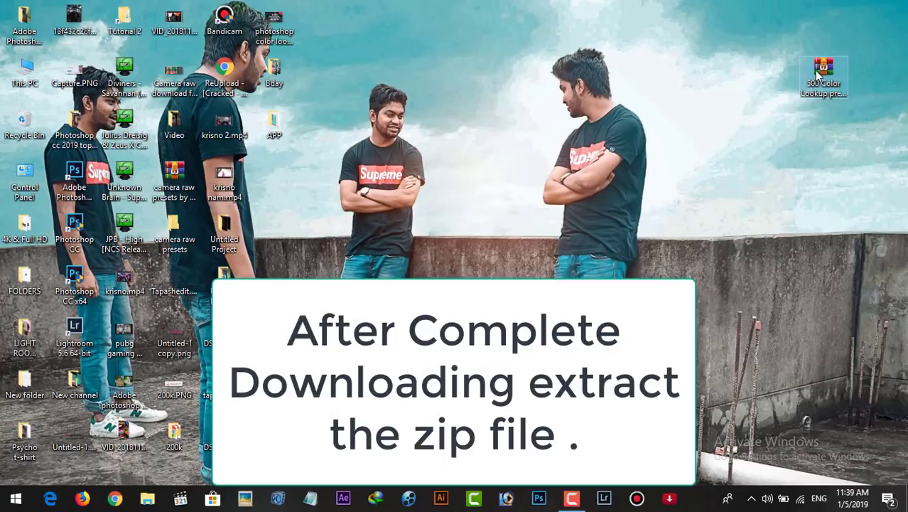
Open the presets archive in WinRAR and create a new desktop folder named Presets.
double_click(821, 71)
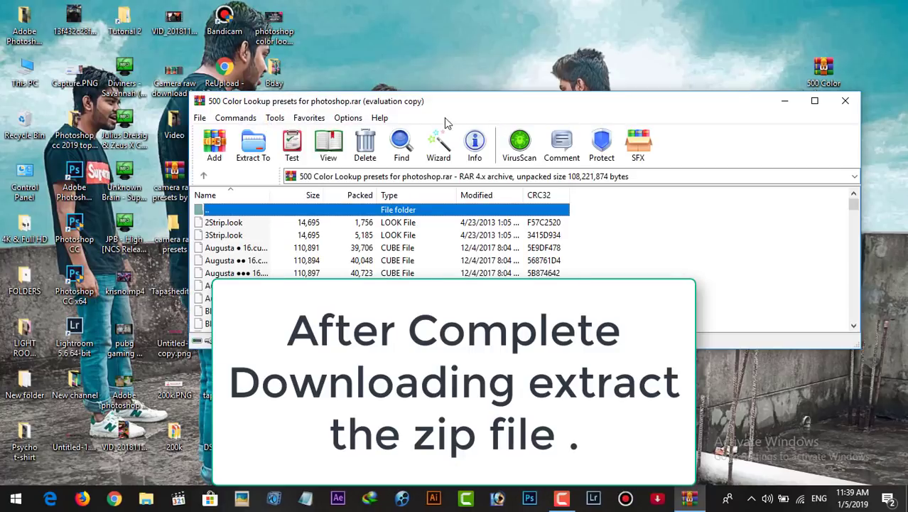
drag(455, 106, 694, 63)
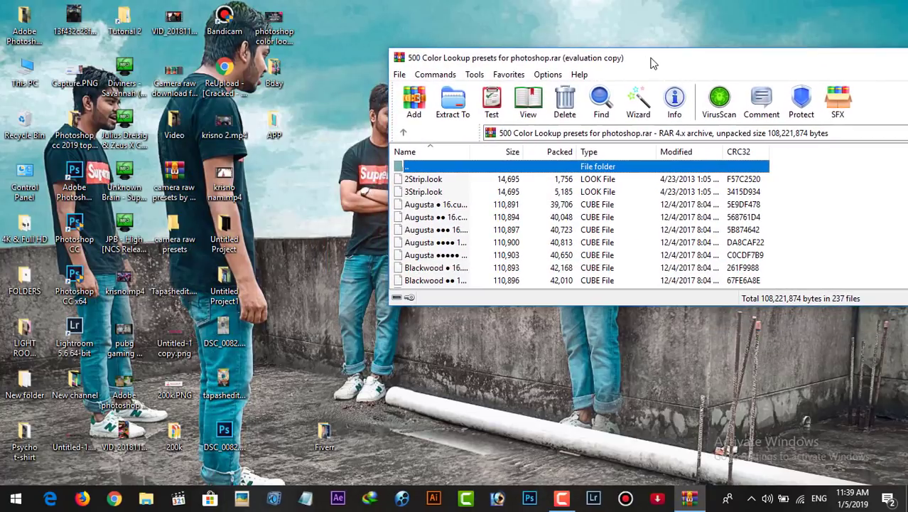
right_click(342, 63)
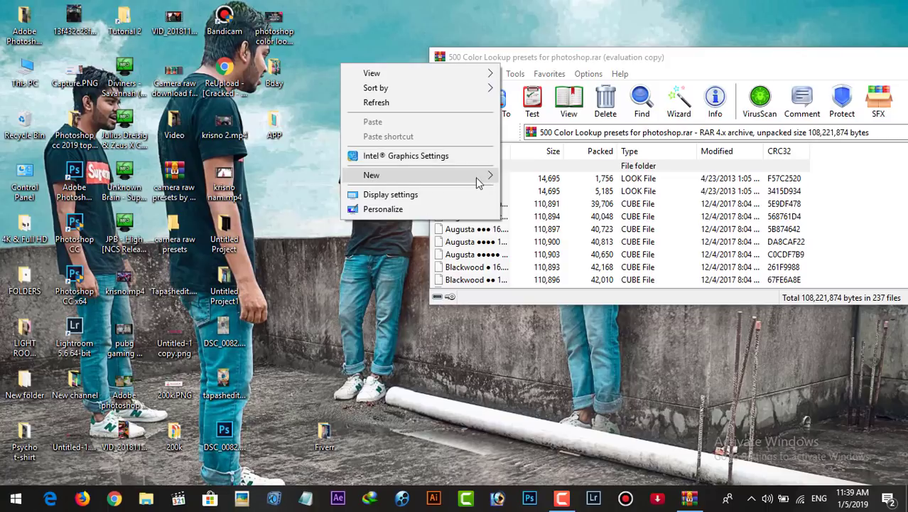
mouse_move(398, 174)
click(518, 177)
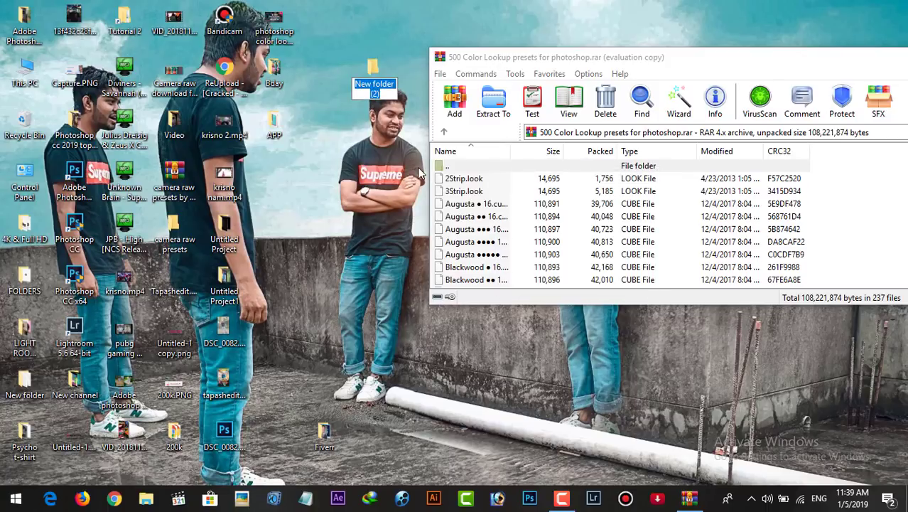
text(Presets)
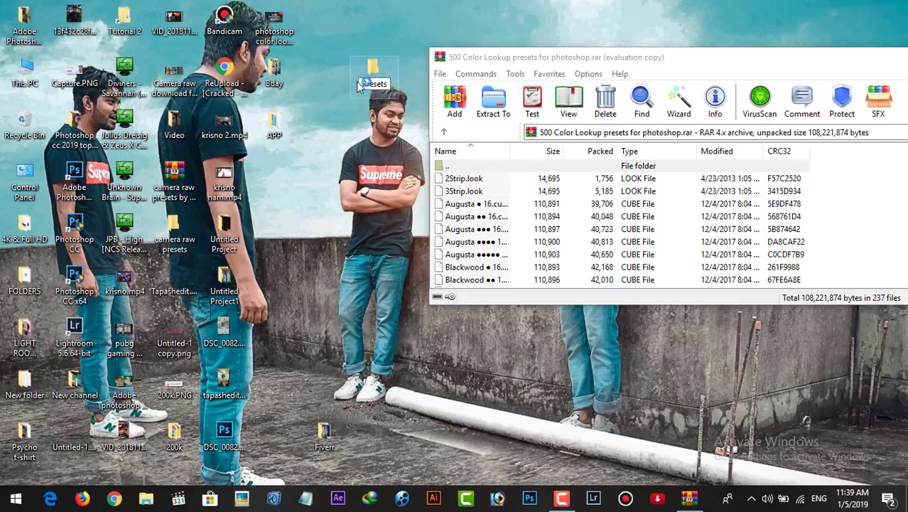
Select all 237 archive files and drag them into the desktop Presets folder.
drag(513, 56, 485, 24)
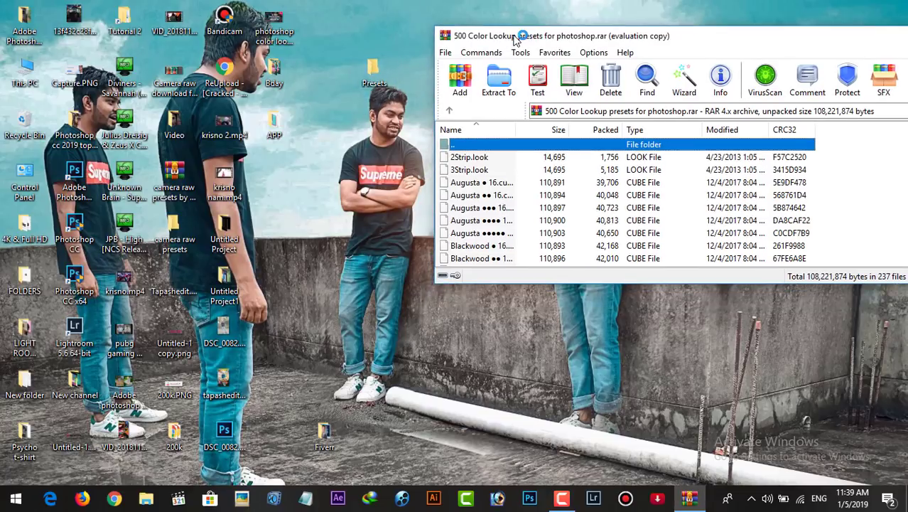
click(685, 183)
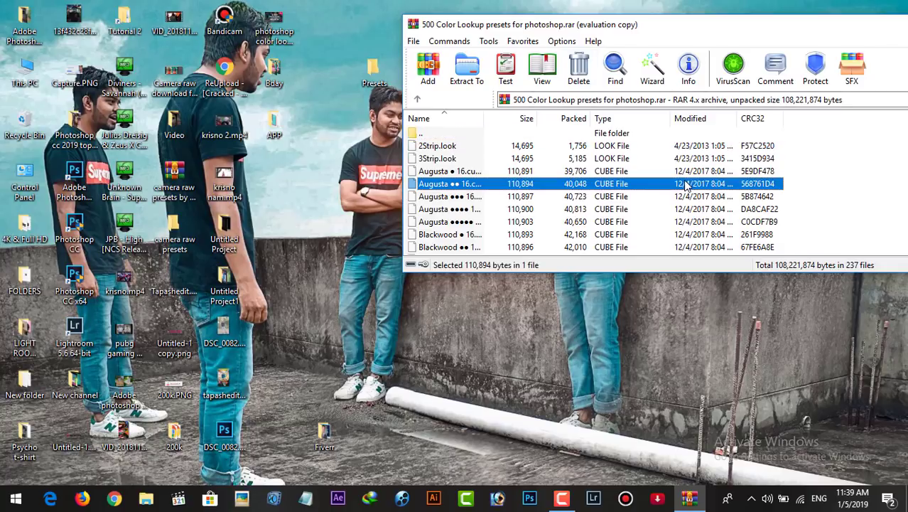
key(ctrl+a)
drag(509, 28, 657, 27)
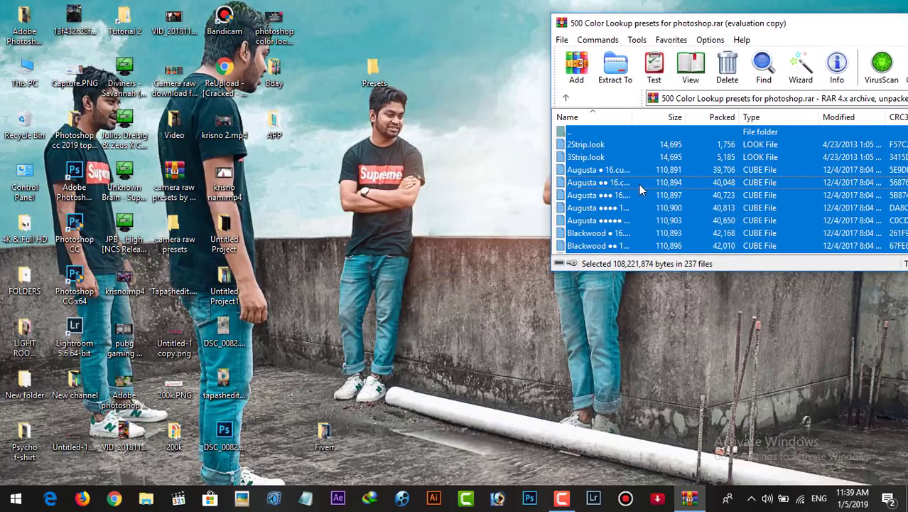
drag(390, 94, 373, 71)
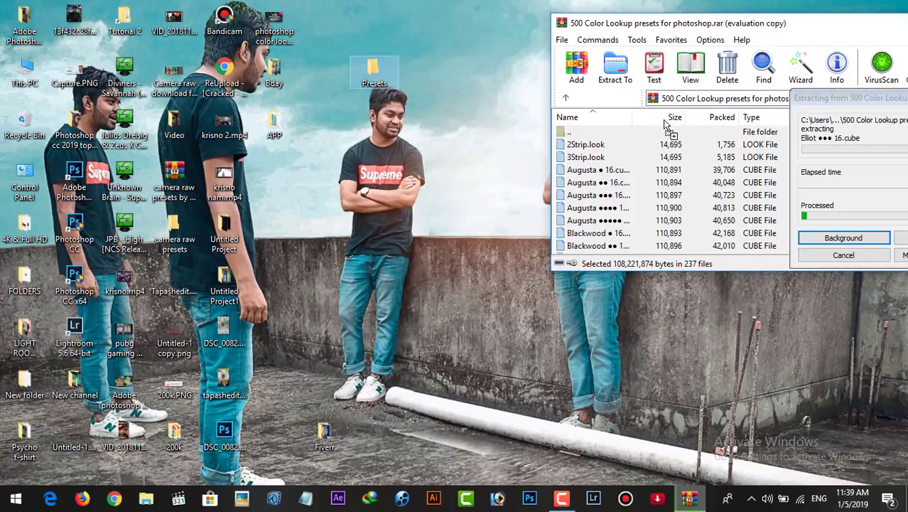
drag(817, 99, 645, 105)
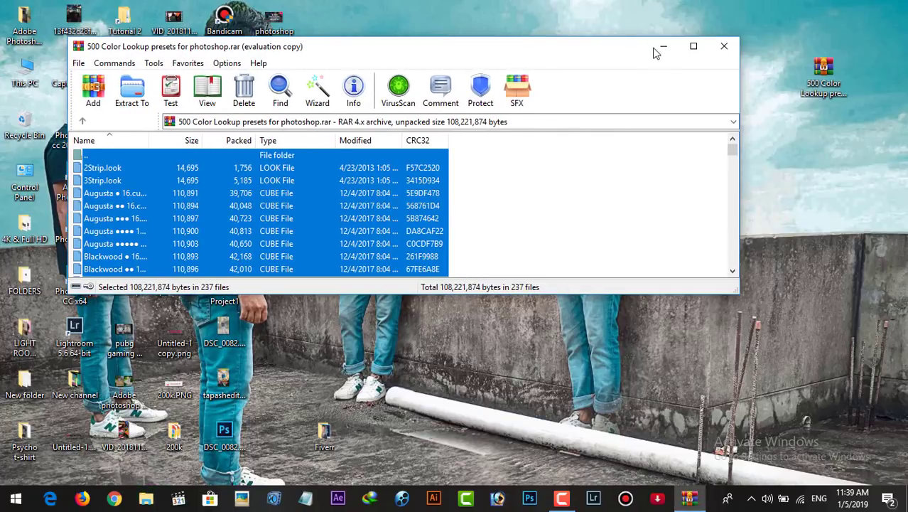
Close WinRAR, refresh the desktop, and open This PC.
click(734, 45)
right_click(728, 49)
click(734, 89)
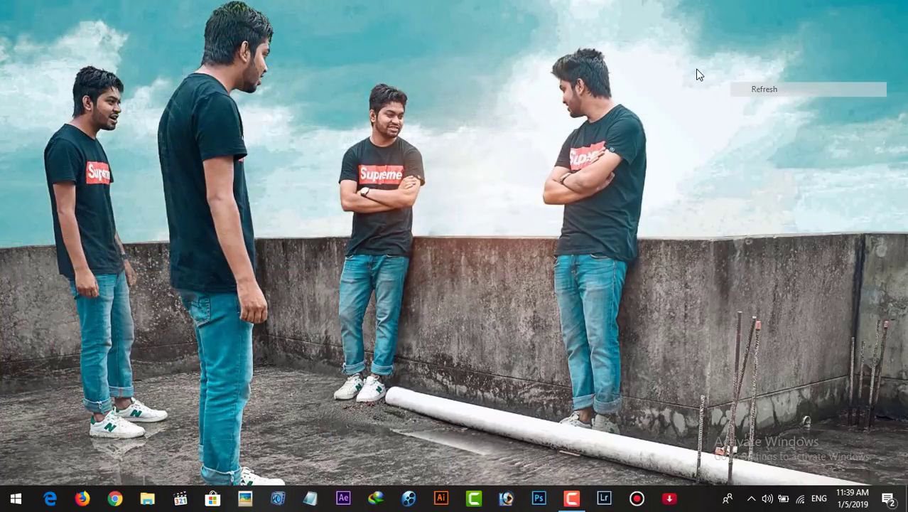
right_click(695, 71)
click(699, 106)
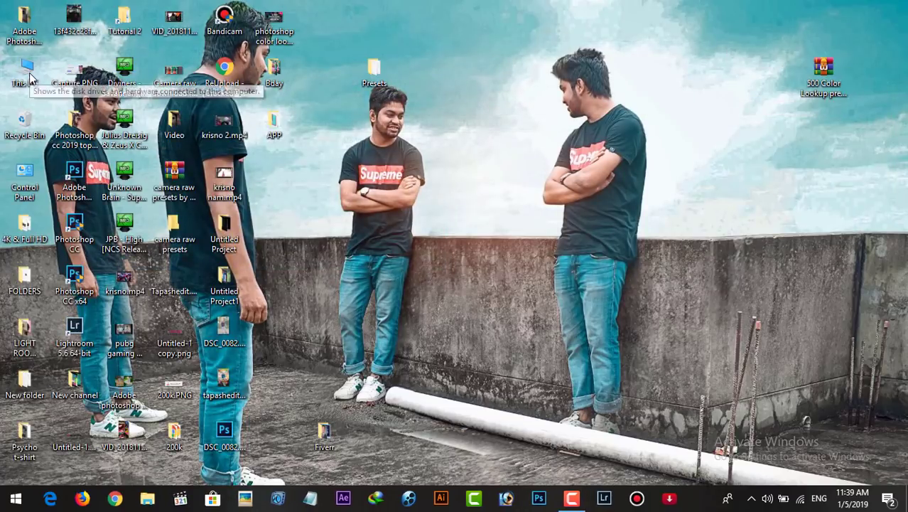
right_click(28, 75)
click(40, 83)
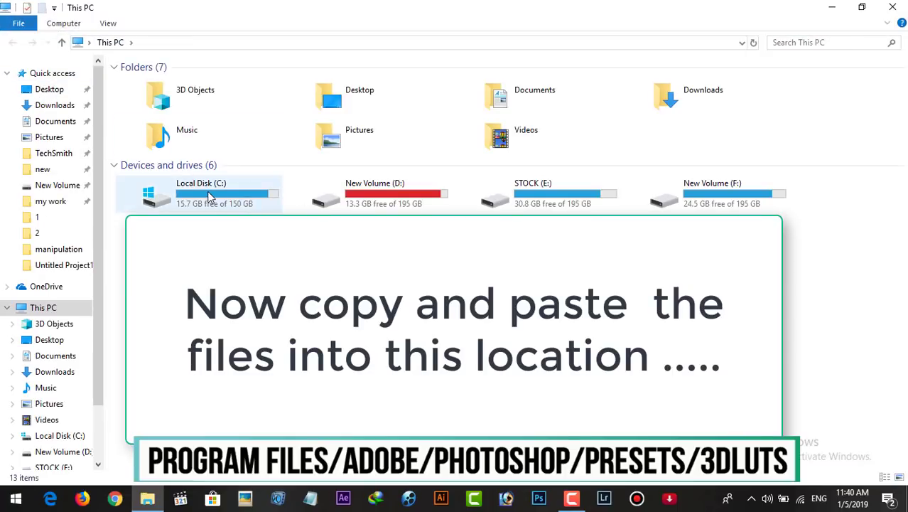
Navigate to C:\Program Files\Adobe\Adobe Photoshop\Presets and restore the window to a smaller size.
double_click(209, 197)
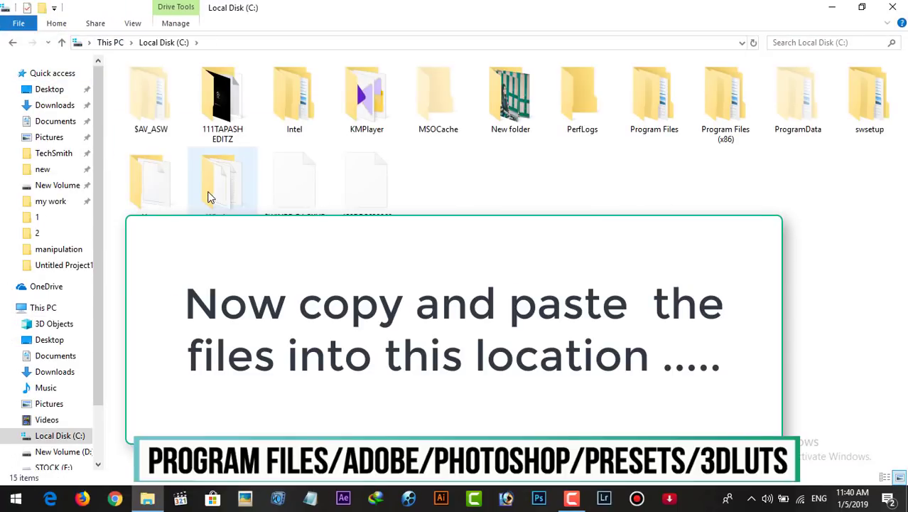
double_click(661, 108)
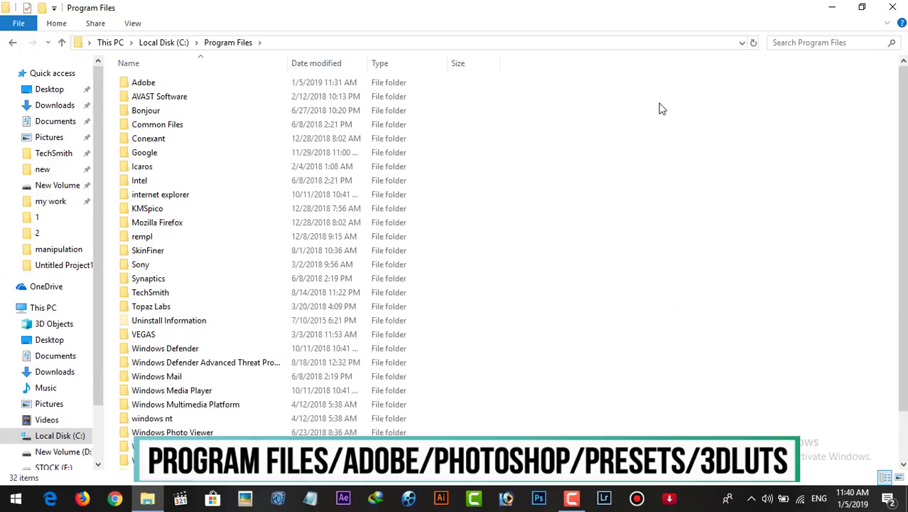
double_click(215, 84)
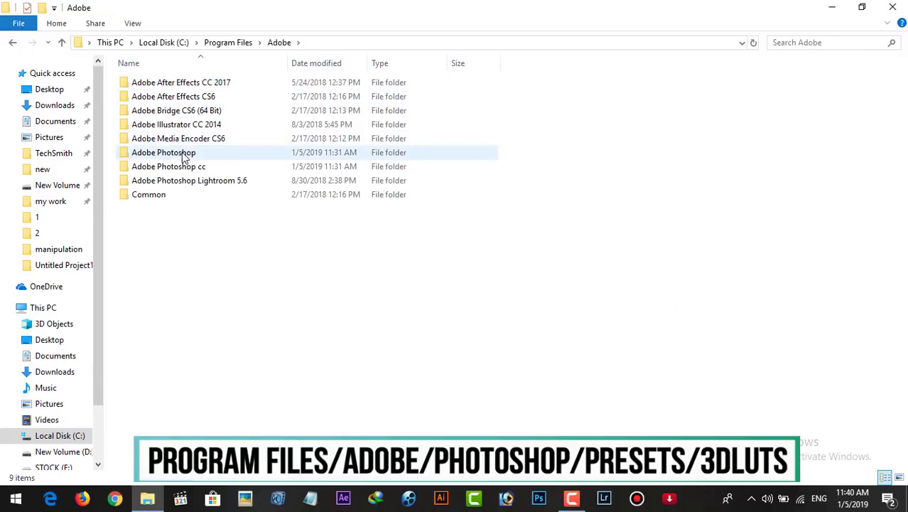
double_click(184, 153)
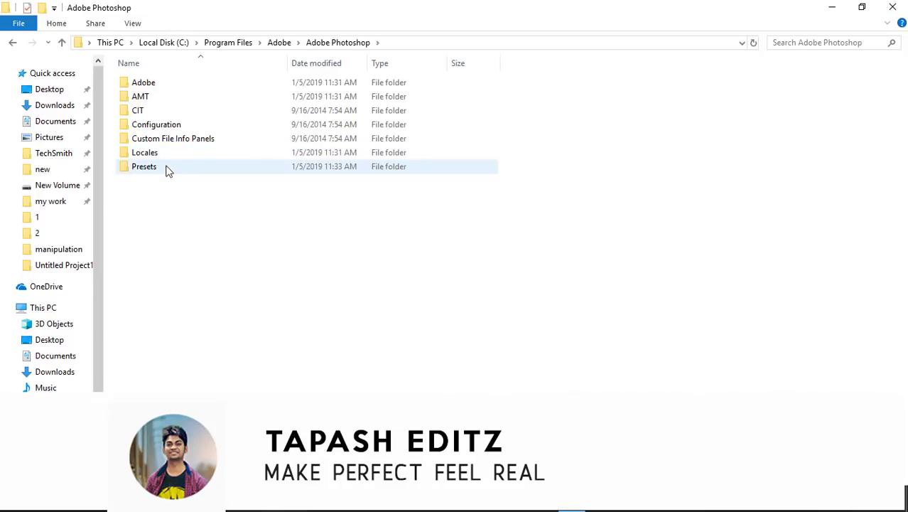
double_click(158, 169)
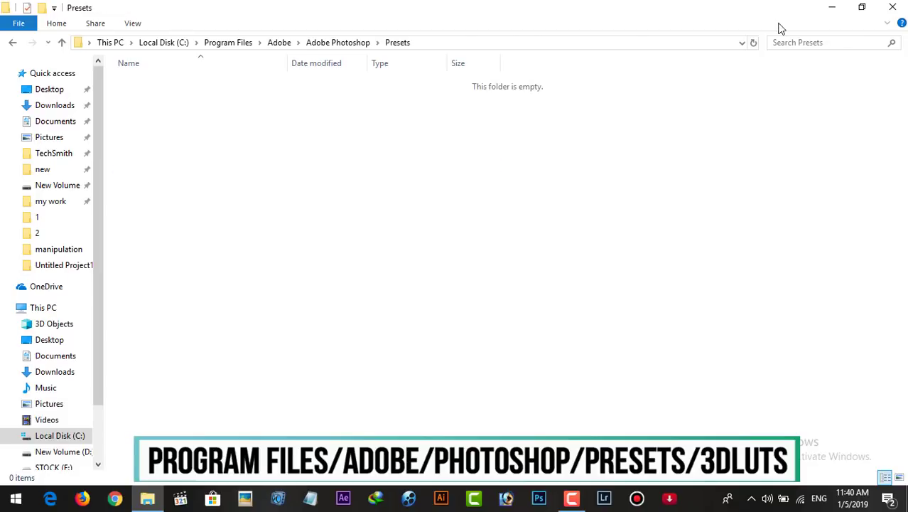
double_click(739, 7)
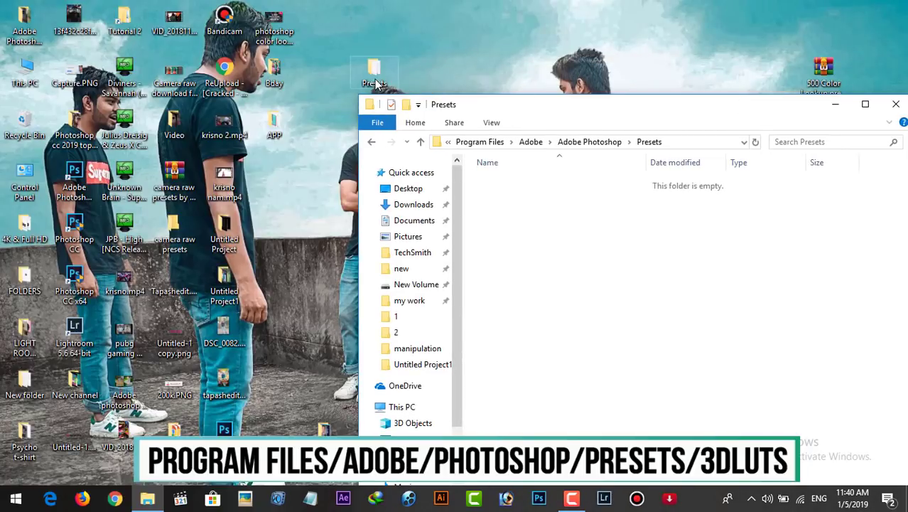
Copy all the LUT files from the downloaded Presets folder.
double_click(375, 75)
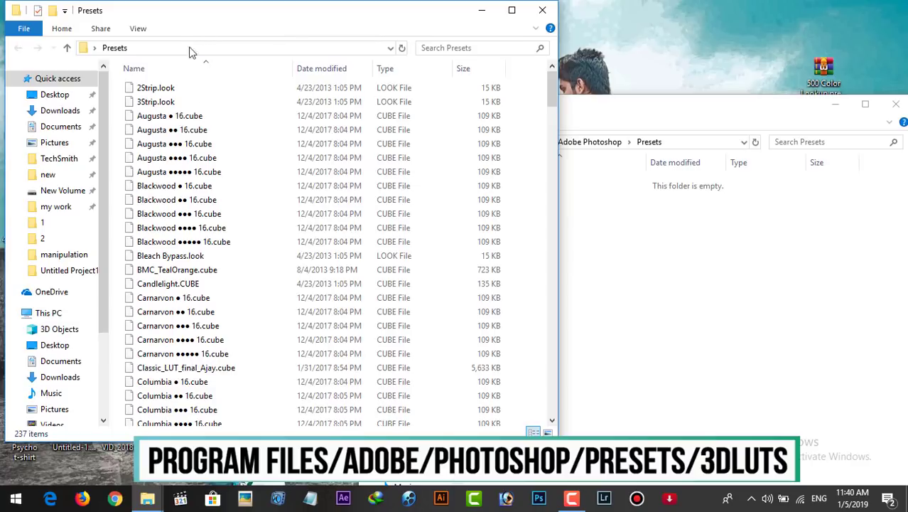
mouse_move(531, 92)
mouse_down()
mouse_move(152, 427)
mouse_move(229, 263)
mouse_up()
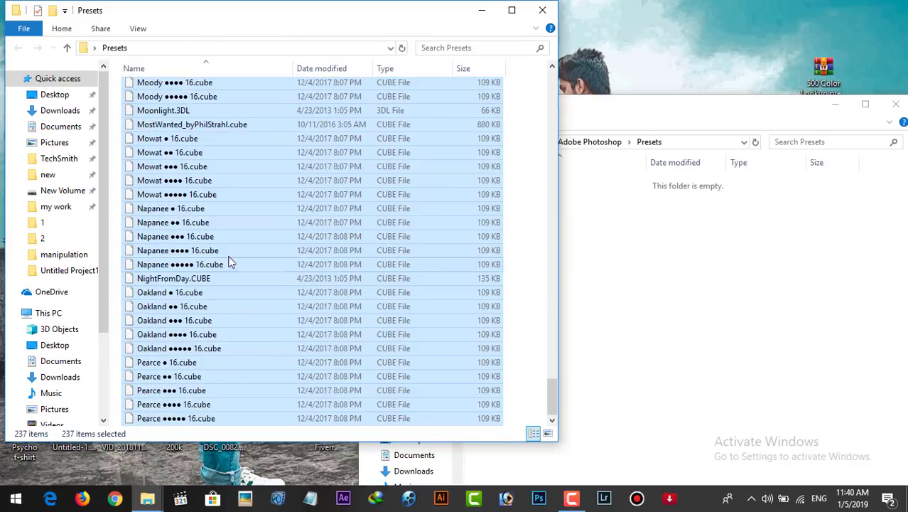
right_click(216, 236)
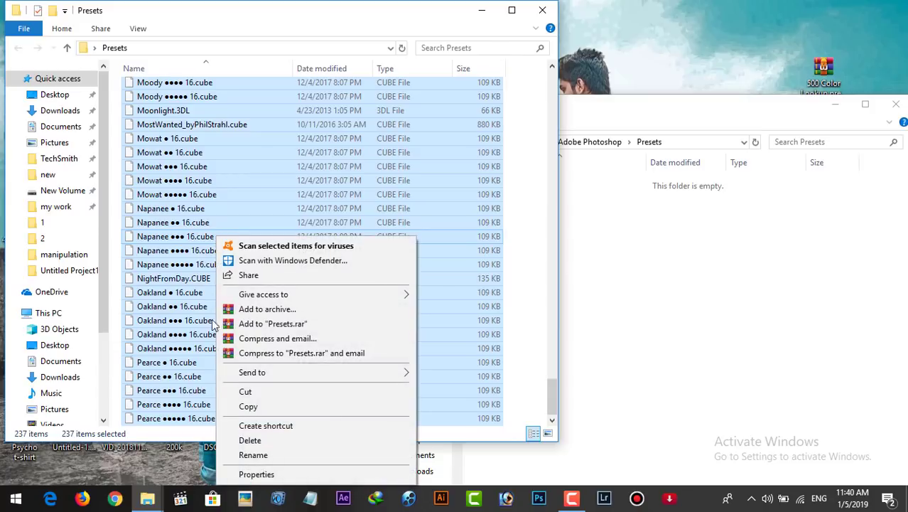
click(245, 407)
Paste the LUT files into Photoshop's Presets folder, granting administrator permission.
click(540, 10)
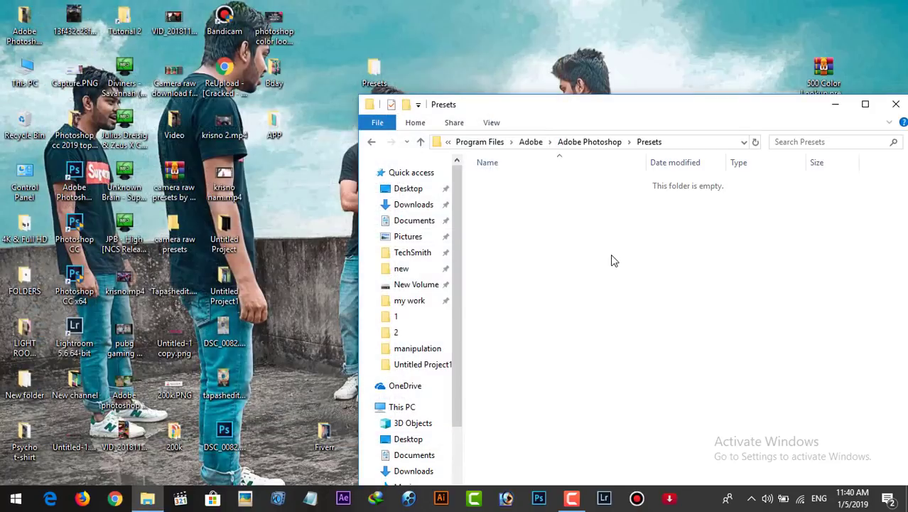
right_click(611, 257)
click(644, 347)
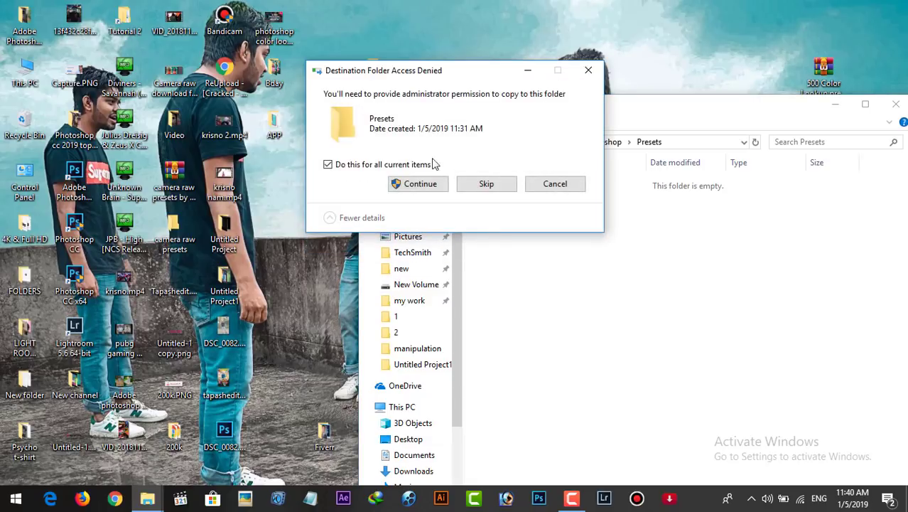
click(415, 181)
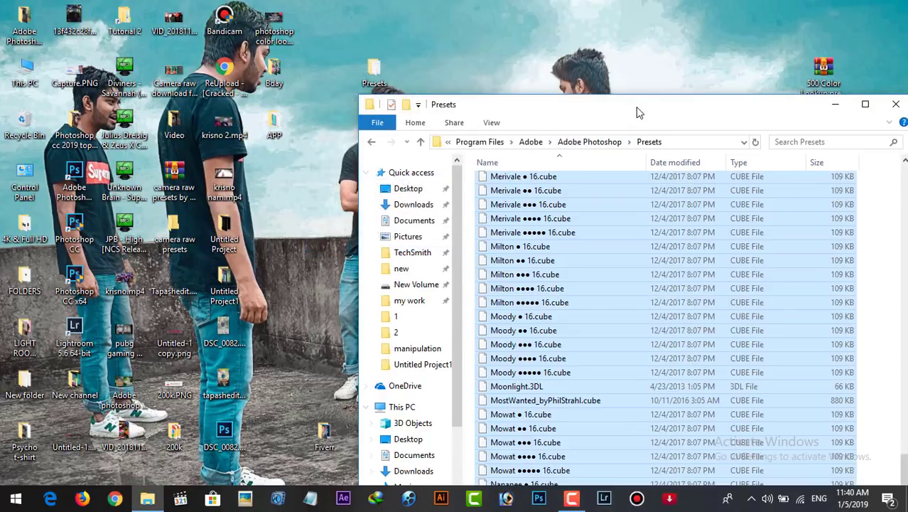
Maximize and refresh Photoshop's Presets folder to confirm the files, then close it.
drag(782, 102, 536, 6)
click(624, 11)
right_click(751, 140)
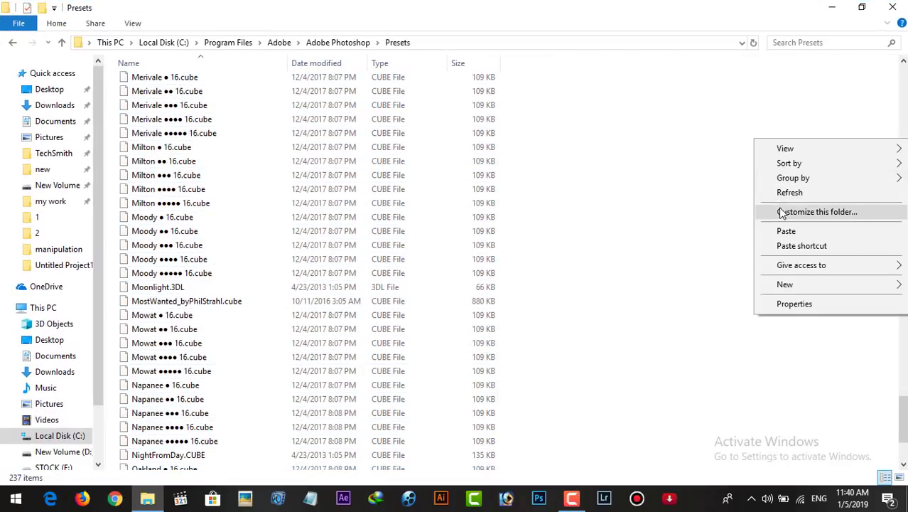
click(782, 196)
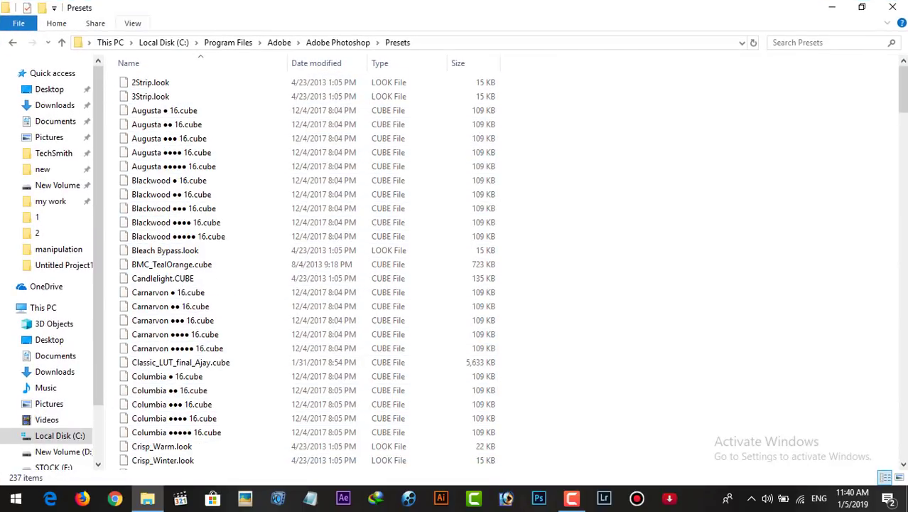
click(894, 7)
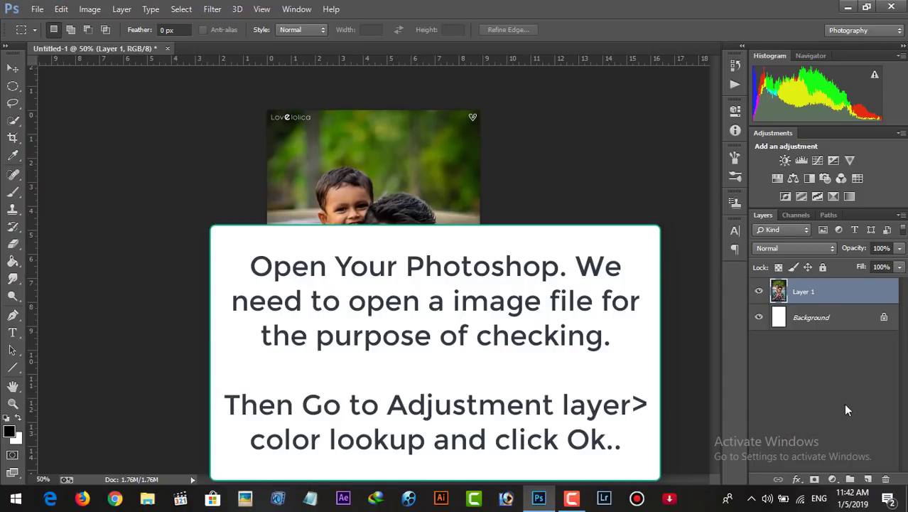
Add a Color Lookup adjustment layer with its 3DLUT File set to _Orange and Blue.
click(831, 480)
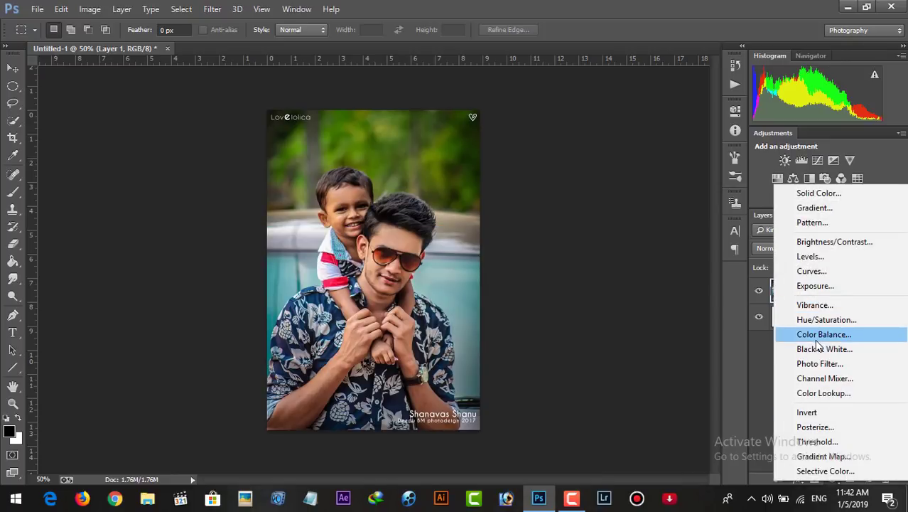
click(835, 395)
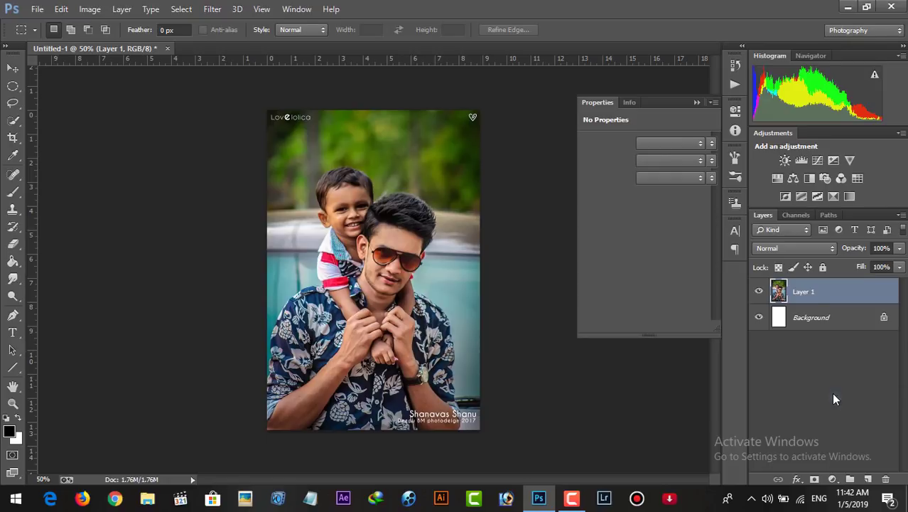
click(659, 144)
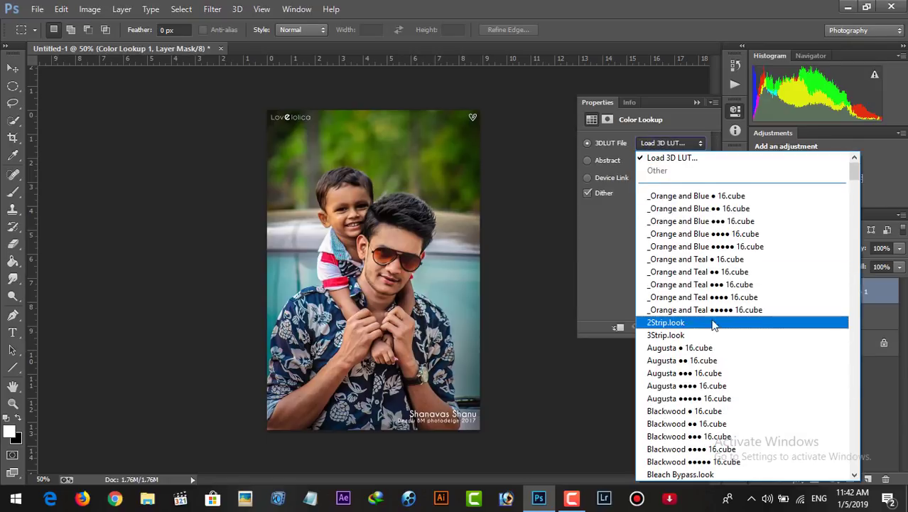
click(689, 209)
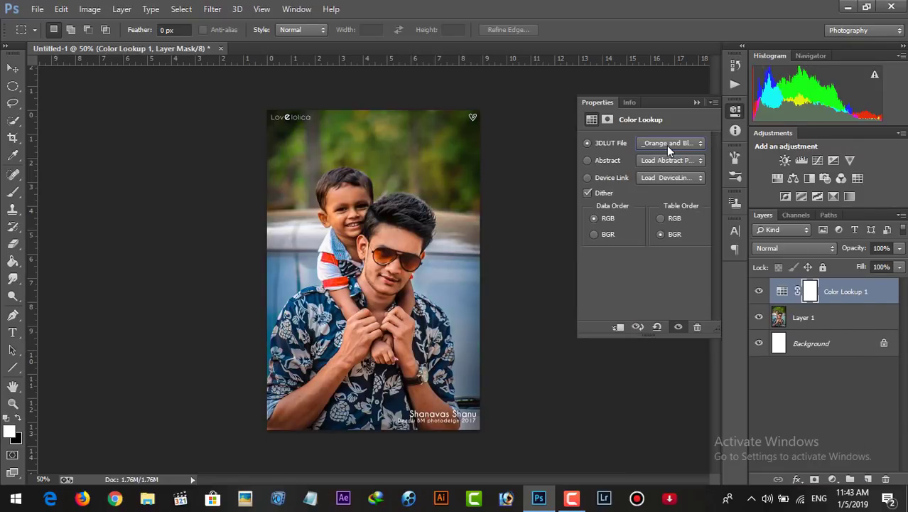
Try the Orange and Teal, Augusta, and DJI_Phantom4_DLOG2Rec709 LUTs on the photo.
click(667, 145)
click(688, 236)
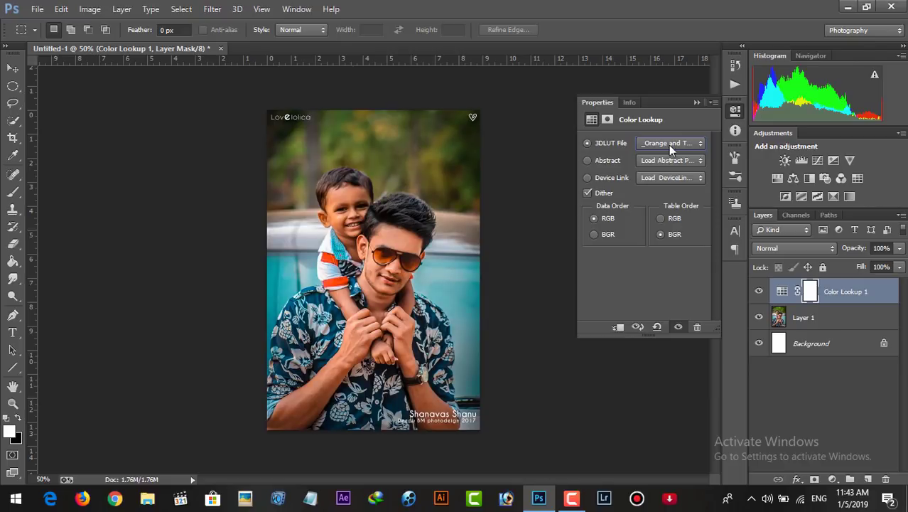
click(669, 145)
click(698, 272)
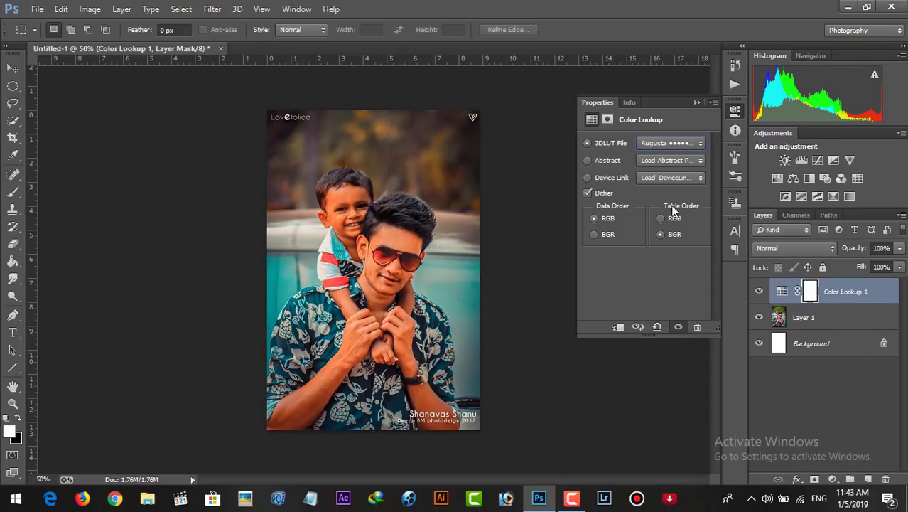
click(657, 143)
scroll(689, 341, down, 5)
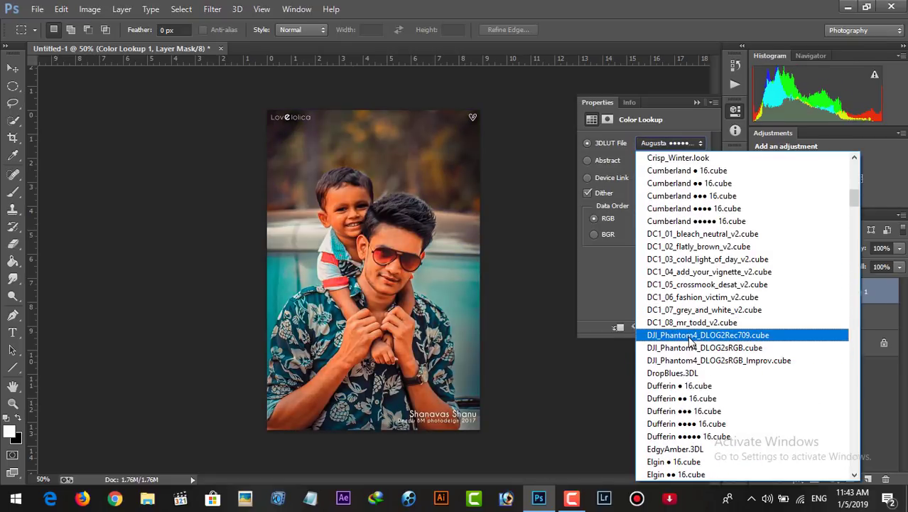
click(689, 337)
Try the Fuji F125 Kodak and IWLTBAP Sedona LUTs on the photo.
click(662, 142)
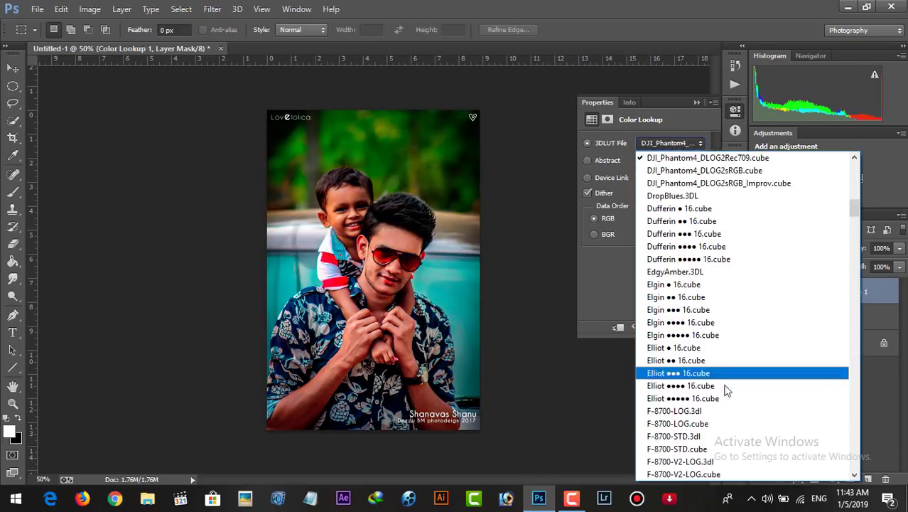
scroll(725, 385, down, 3)
click(722, 392)
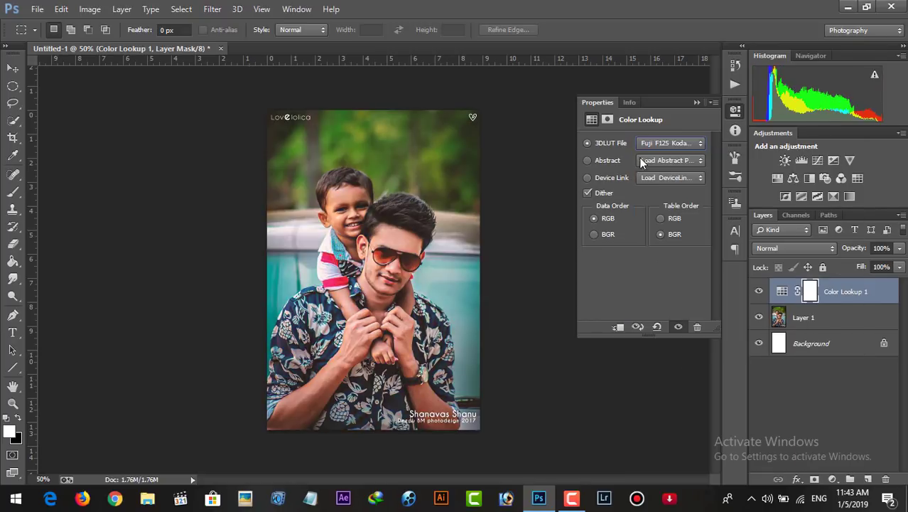
click(648, 142)
scroll(711, 341, down, 2)
scroll(703, 356, down, 2)
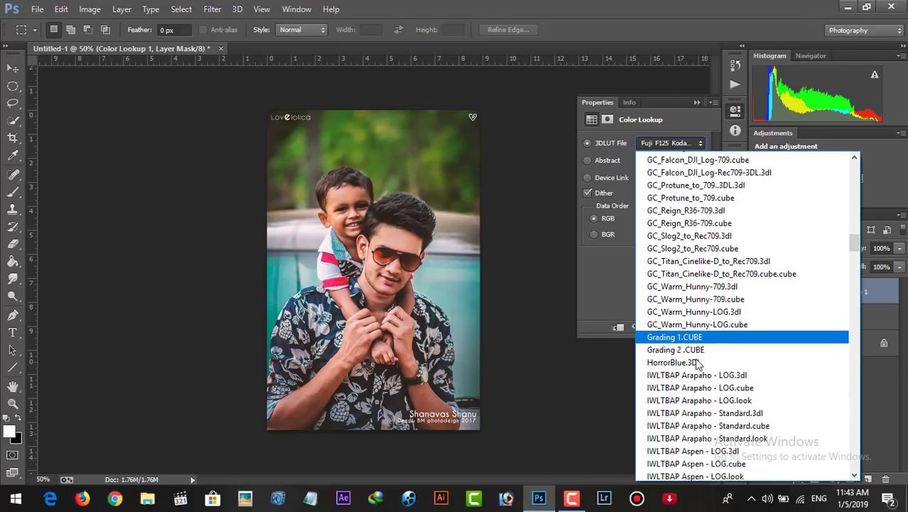
scroll(698, 363, down, 2)
scroll(696, 363, down, 2)
click(696, 363)
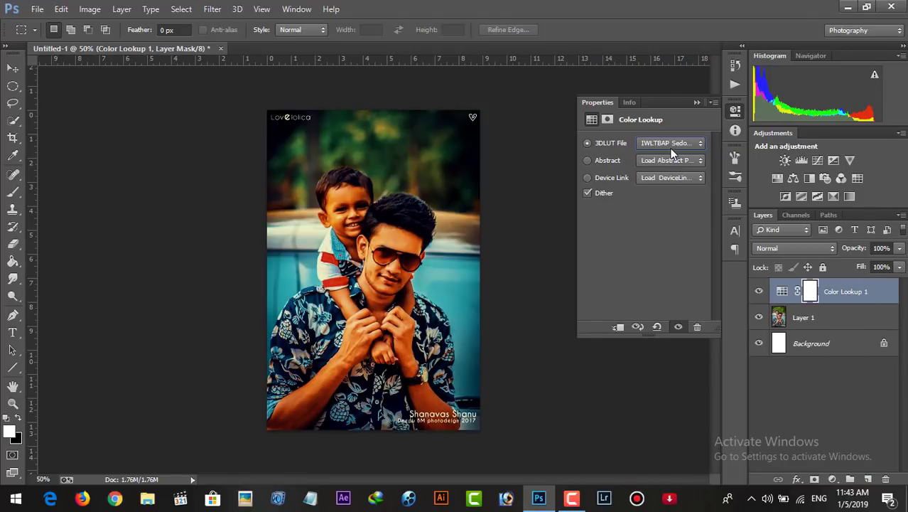
Apply a Kodak Elite log LUT and close the Color Lookup properties.
click(672, 152)
scroll(699, 369, down, 3)
scroll(700, 395, down, 2)
scroll(700, 396, down, 2)
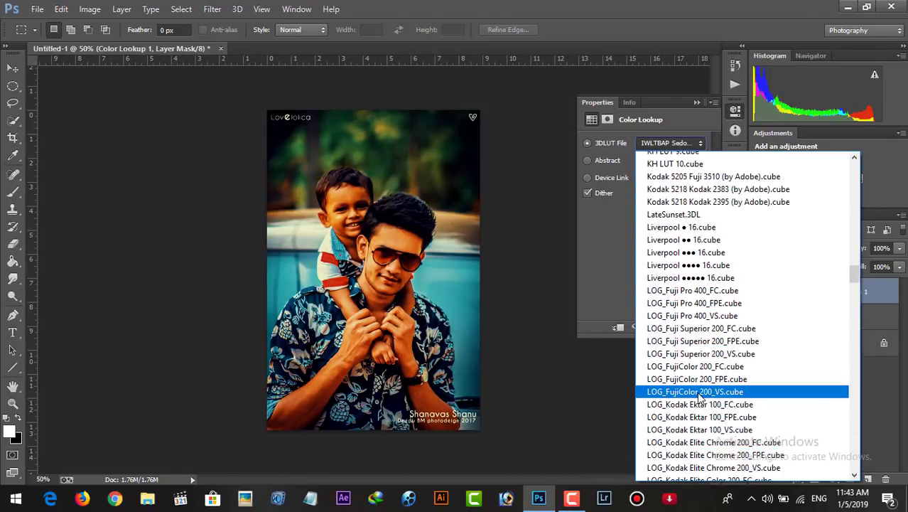
scroll(699, 397, down, 2)
click(696, 391)
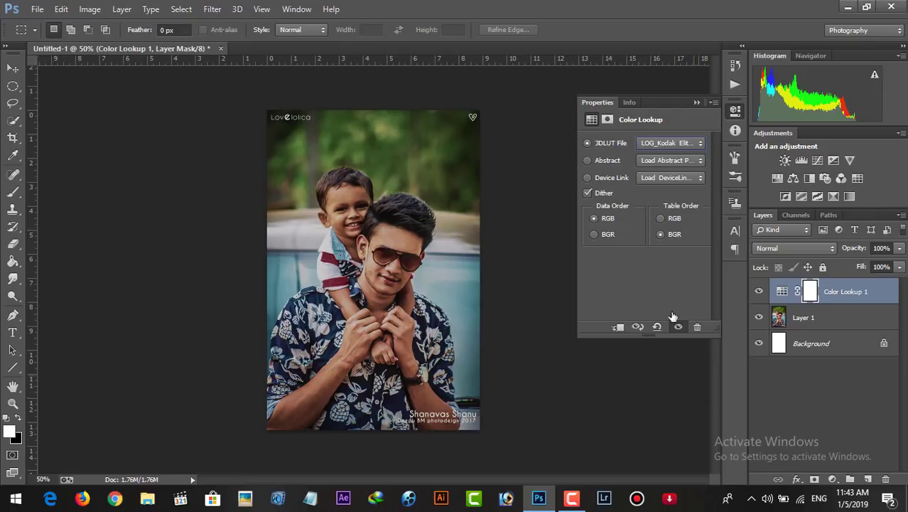
click(695, 103)
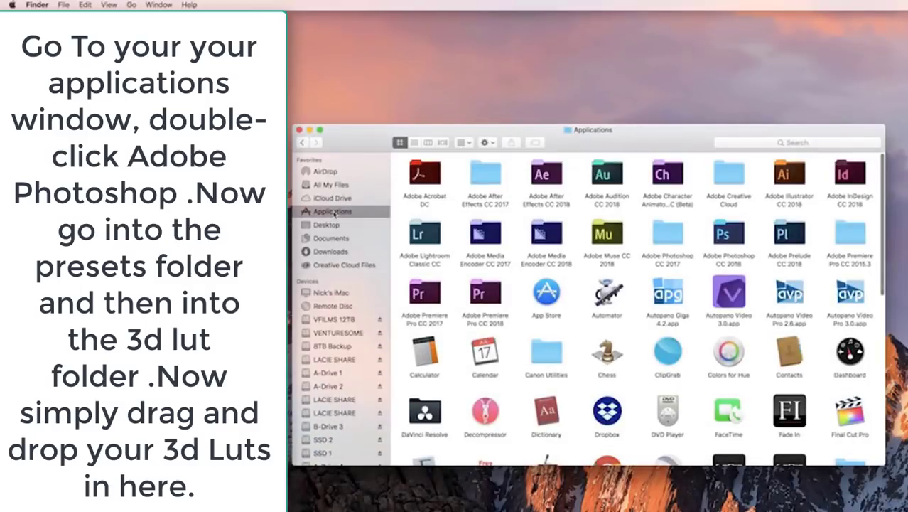
Browse from Applications into Adobe Photoshop CC 2018 > Presets > 3DLUTs.
double_click(728, 242)
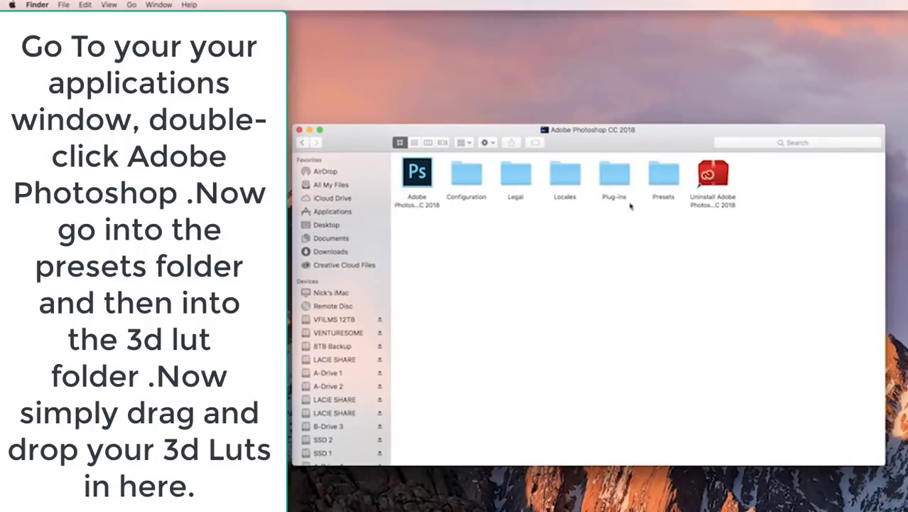
double_click(661, 184)
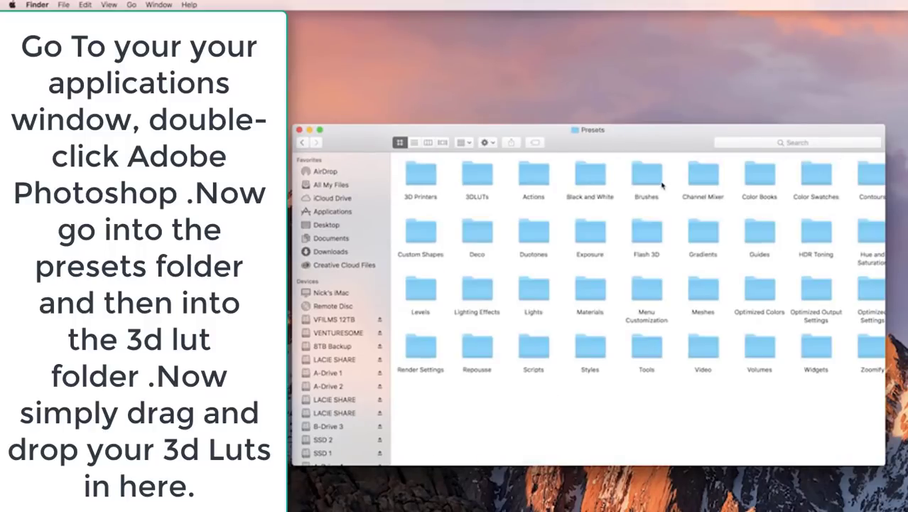
double_click(474, 179)
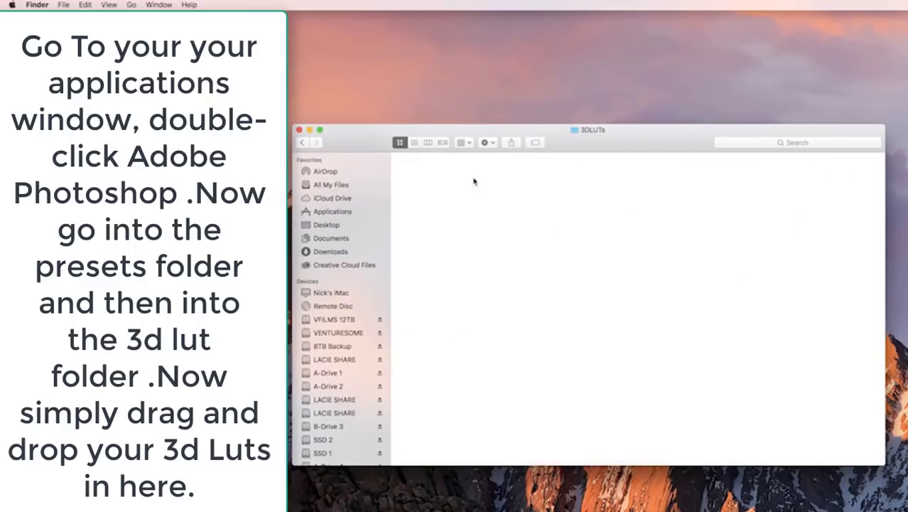